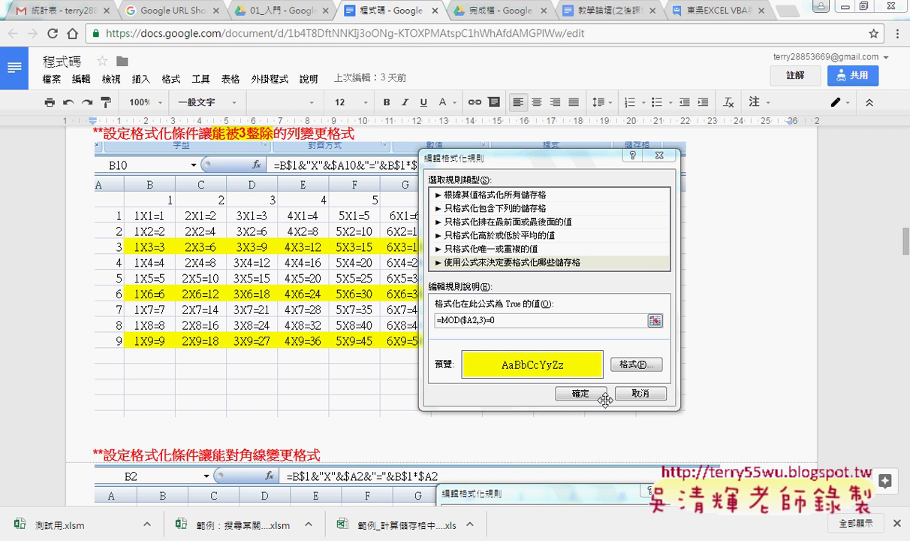
# Scroll the Google Docs notes to the example that highlights rows divisible by 3 using =MOD($A2,3)=0
pyautogui.click(796, 396)
pyautogui.scroll(-5, 781, 394)
pyautogui.scroll(1, 772, 393)
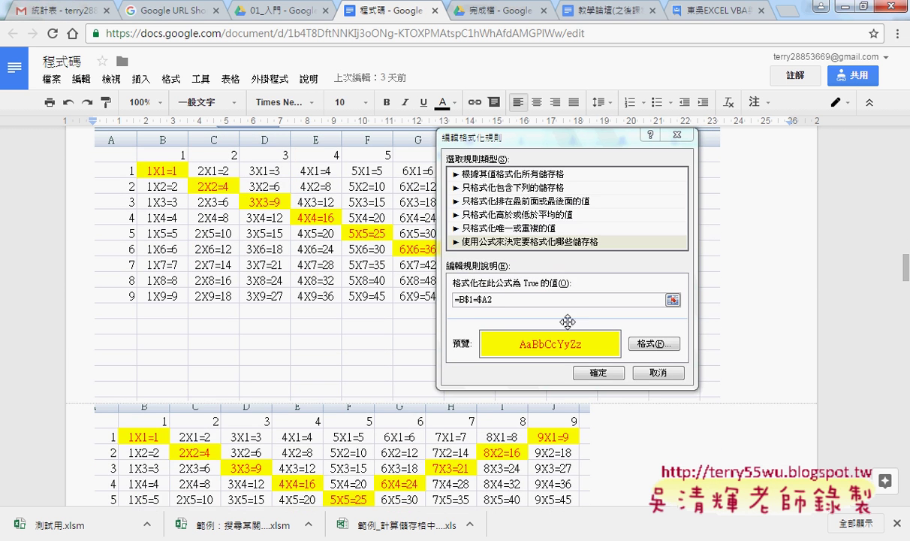
pyautogui.scroll(-2, 658, 371)
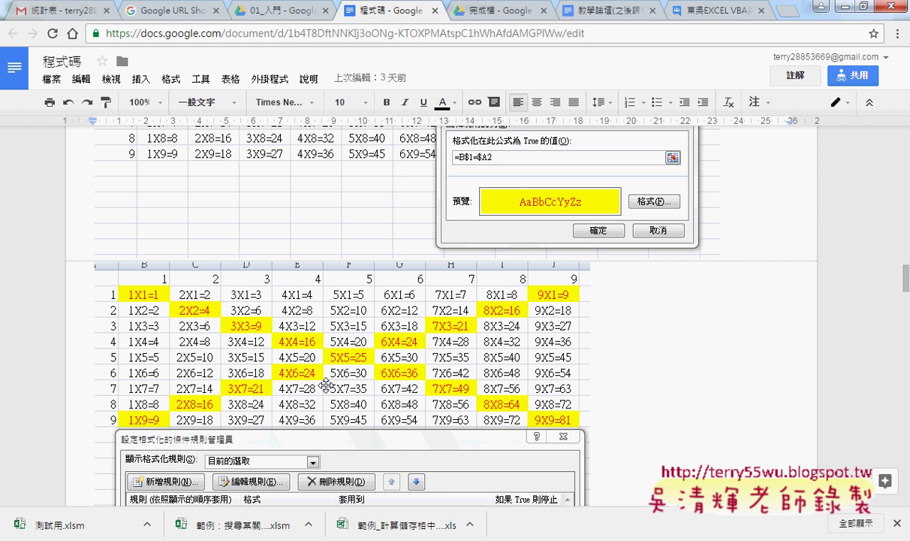
pyautogui.scroll(2, 325, 385)
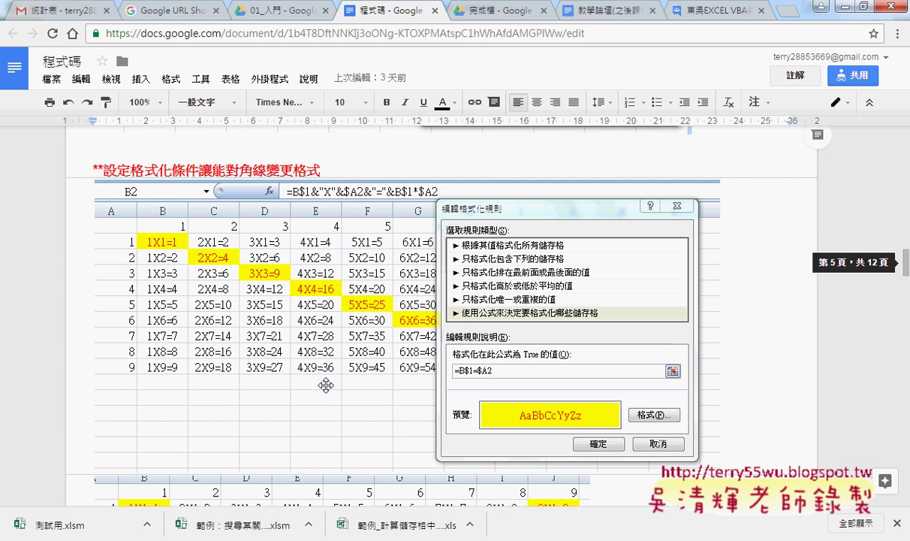
pyautogui.scroll(2, 325, 385)
pyautogui.scroll(2, 325, 384)
pyautogui.scroll(2, 325, 384)
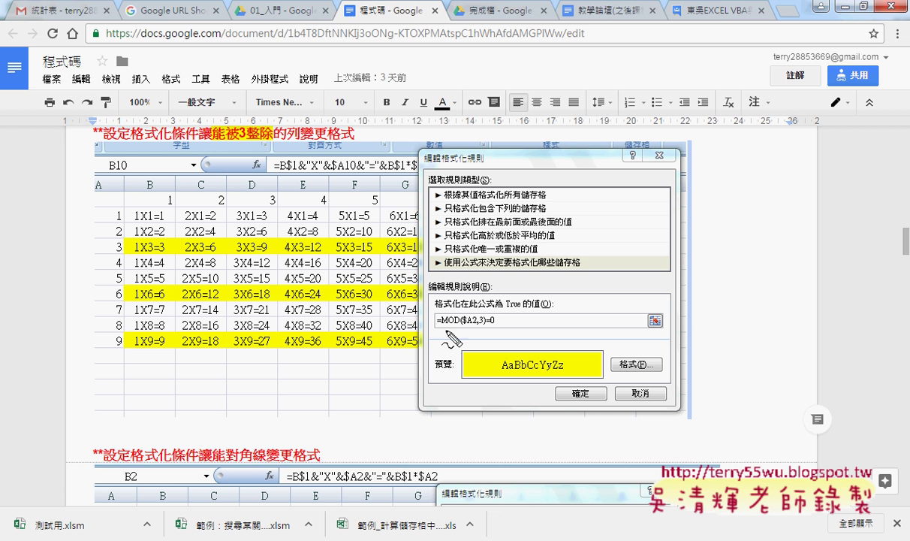
# Mark up the =MOD($A2,3)=0 formula in the notes, then switch to the Excel workbook
pyautogui.moveTo(437, 329); pyautogui.dragTo(459, 331)
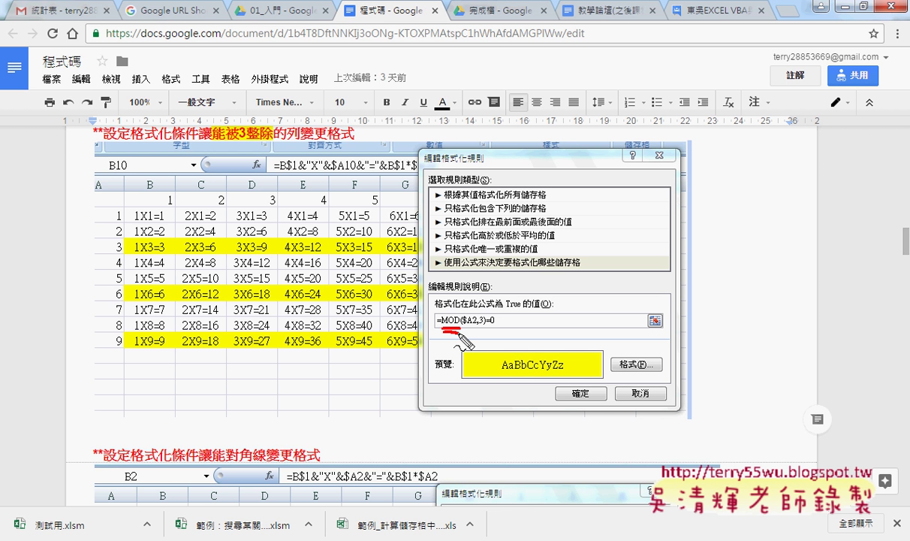
pyautogui.moveTo(476, 342)
pyautogui.mouseDown()
pyautogui.moveTo(487, 338)
pyautogui.moveTo(481, 326)
pyautogui.moveTo(495, 326)
pyautogui.mouseUp()
pyautogui.press('Escape')
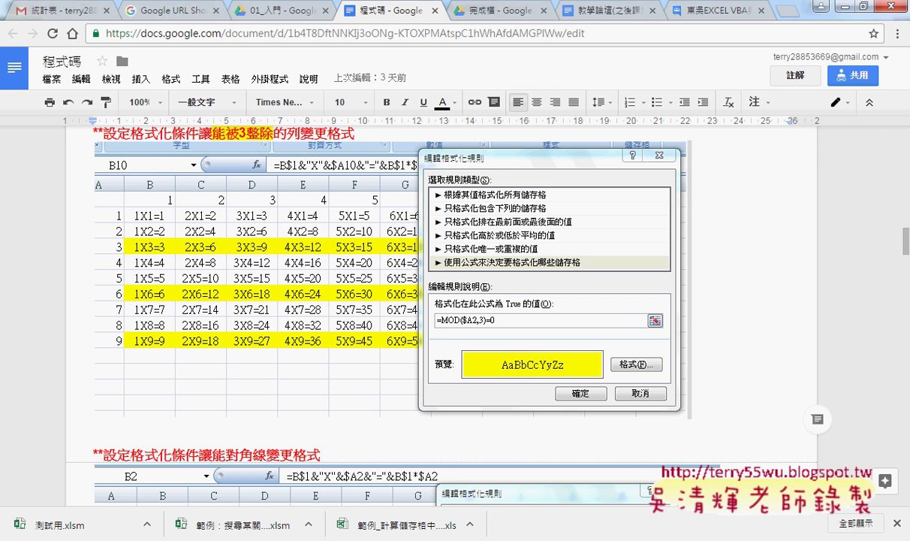
pyautogui.hotkey('alt', 'Tab')
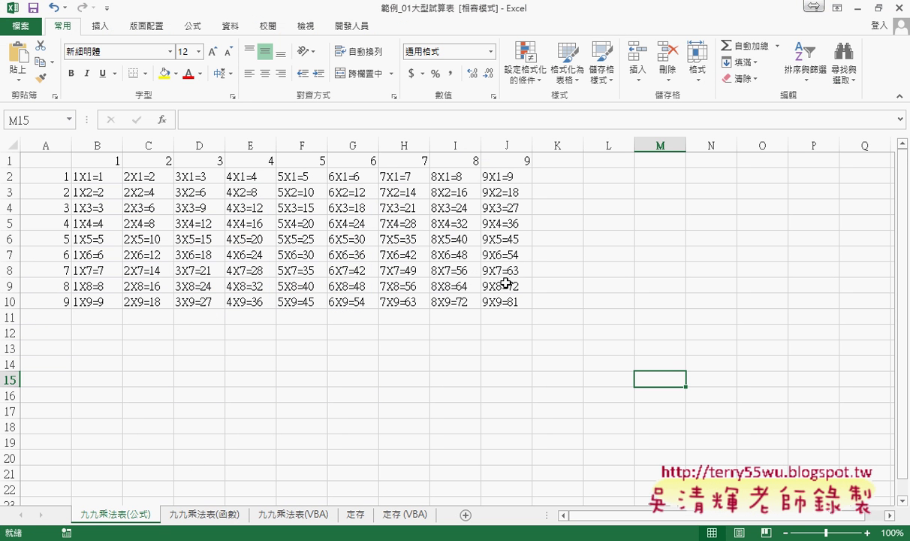
# Insert the MOD function from the Math & Trig category into cell L2
pyautogui.click(593, 160)
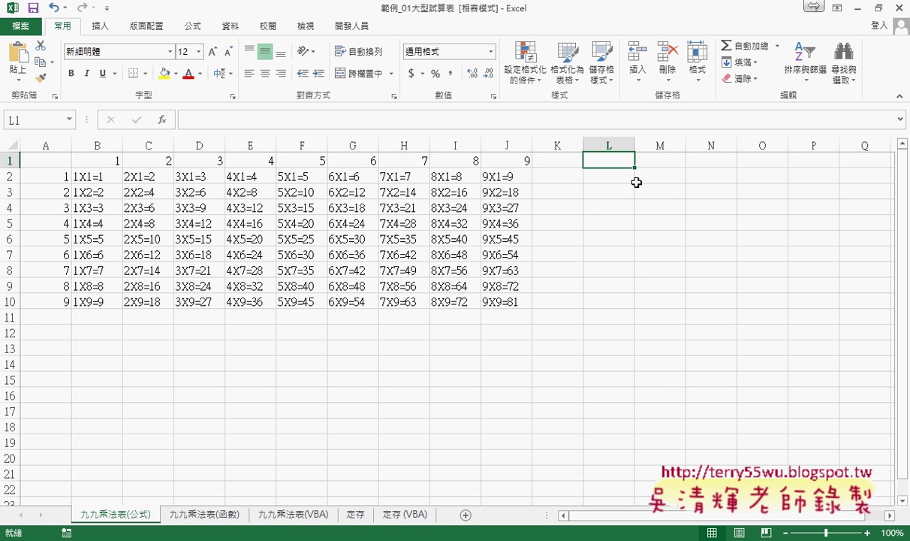
pyautogui.click(622, 179)
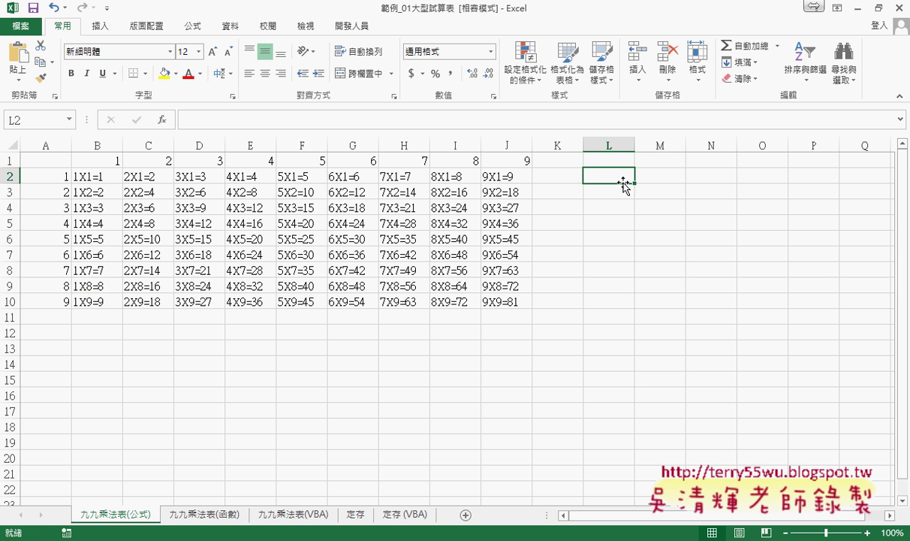
pyautogui.click(161, 119)
pyautogui.click(552, 163)
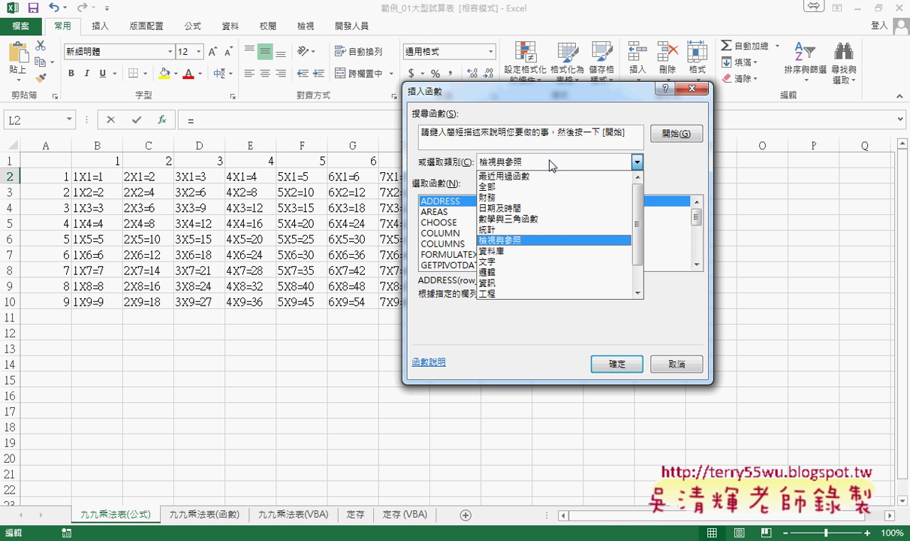
pyautogui.click(545, 219)
pyautogui.moveTo(696, 204); pyautogui.dragTo(699, 239)
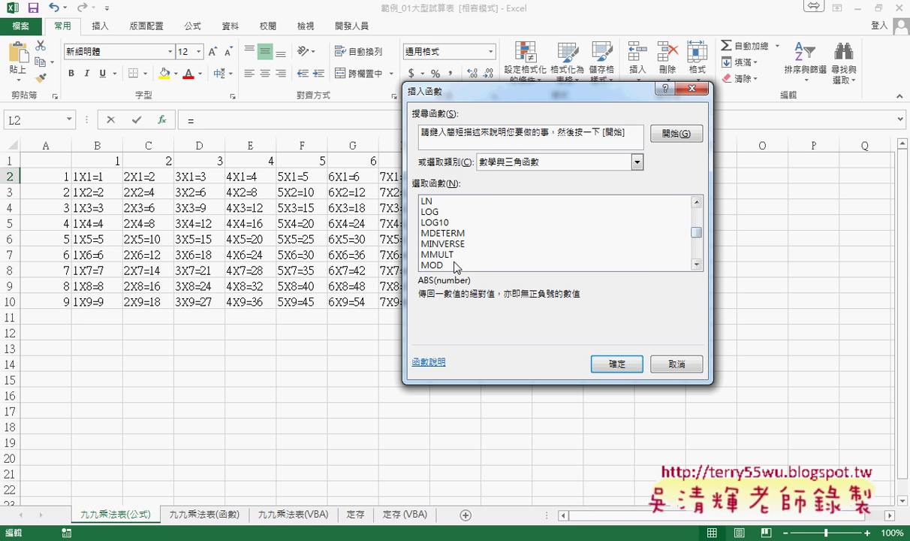
pyautogui.click(449, 266)
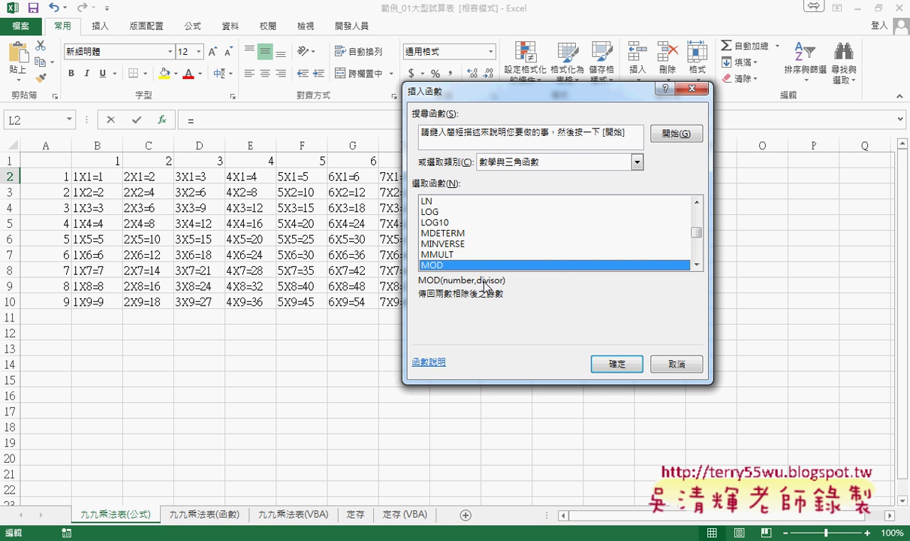
pyautogui.click(612, 363)
# Set MOD's number to A2 and divisor to 3, then fill it down to L10
pyautogui.click(60, 176)
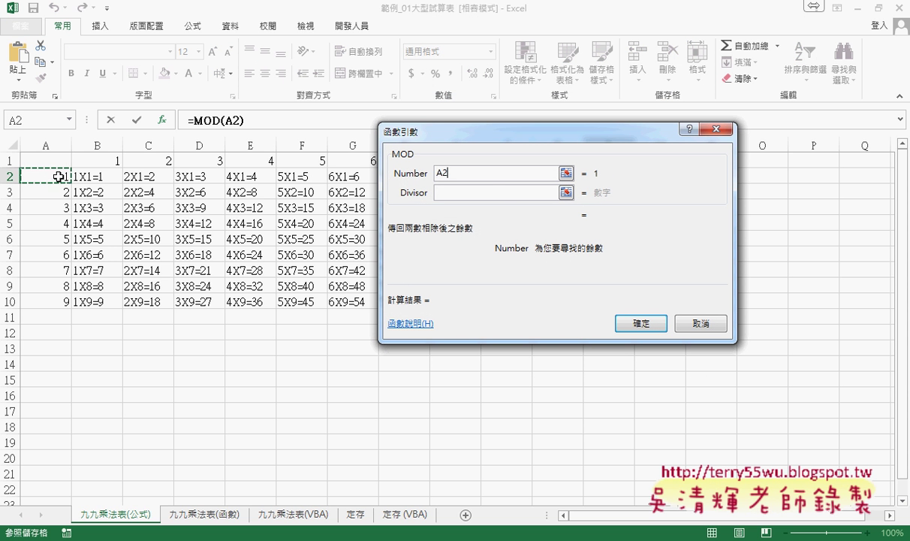
pyautogui.click(447, 193)
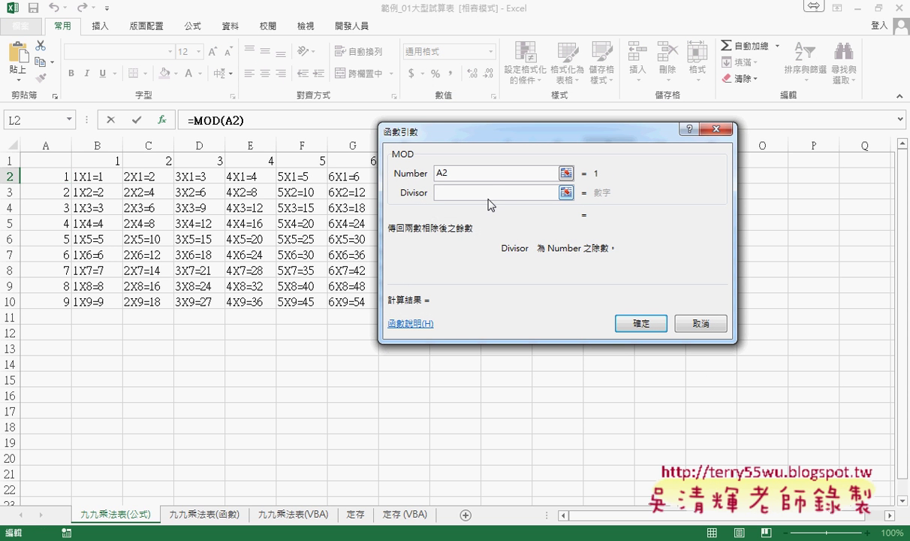
pyautogui.write('3')
pyautogui.click(641, 323)
pyautogui.moveTo(635, 183); pyautogui.dragTo(635, 308)
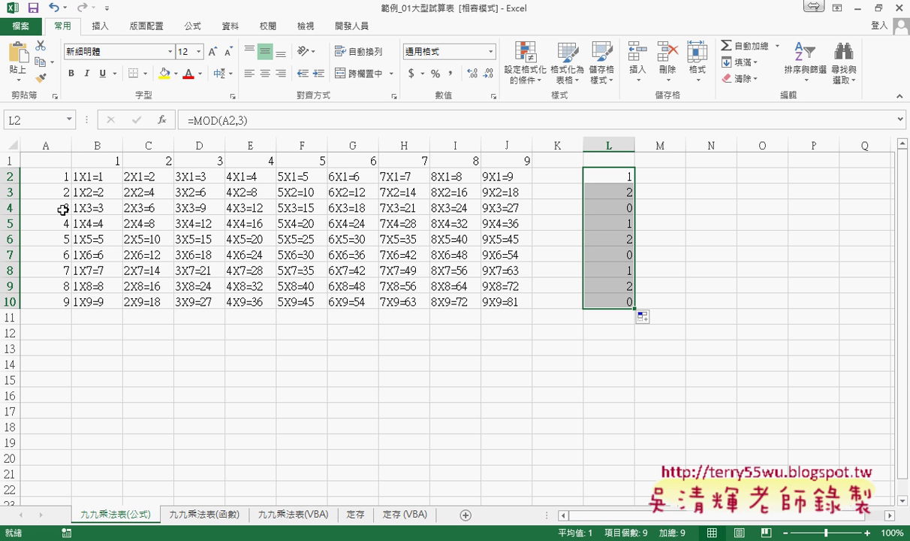
pyautogui.click(590, 208)
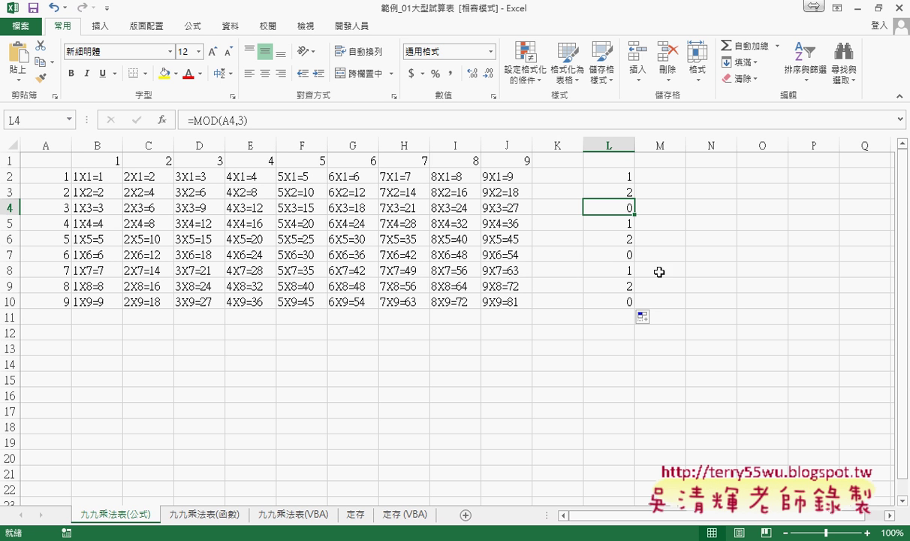
pyautogui.click(629, 256)
pyautogui.click(628, 301)
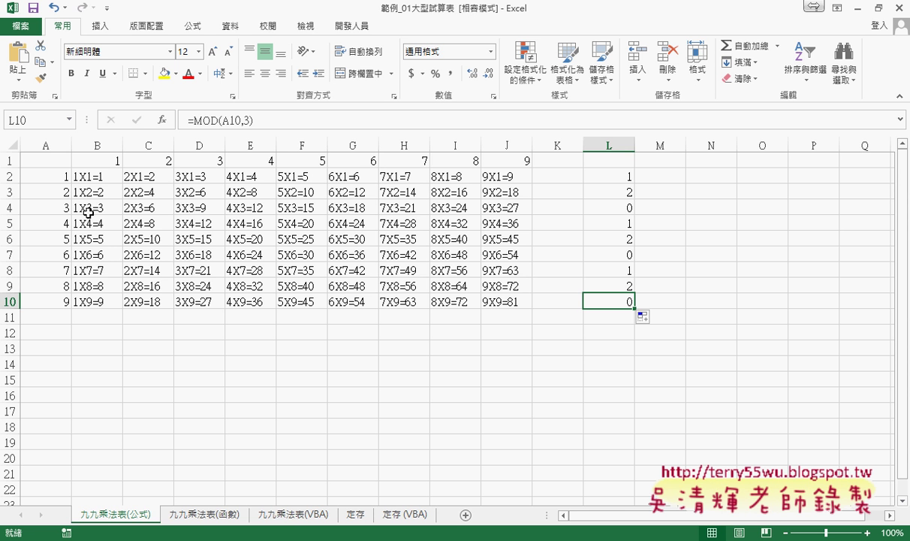
pyautogui.moveTo(84, 208); pyautogui.dragTo(507, 202)
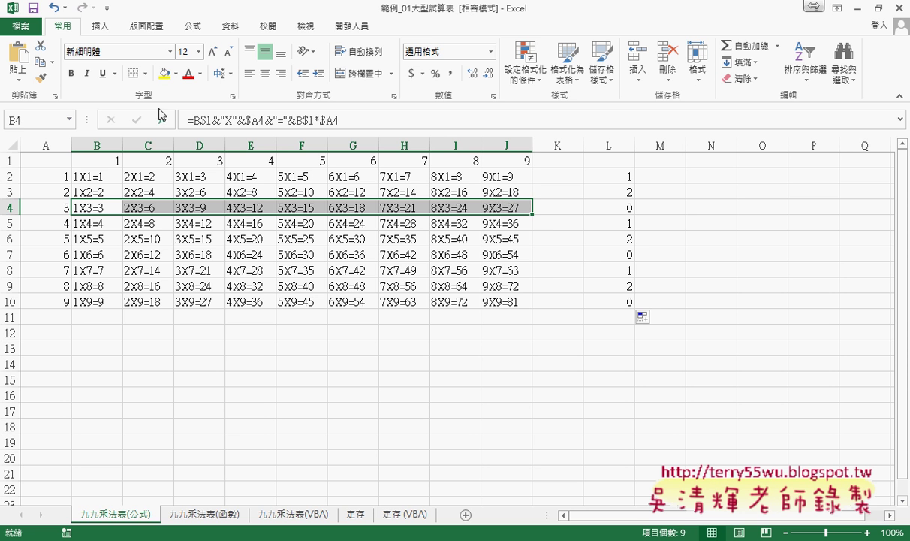
pyautogui.click(164, 74)
pyautogui.moveTo(84, 255); pyautogui.dragTo(501, 254)
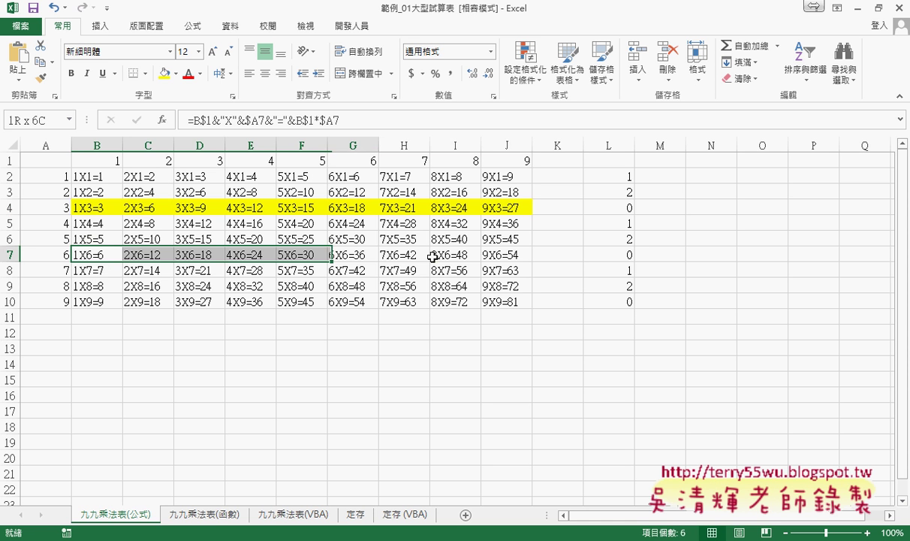
pyautogui.click(165, 76)
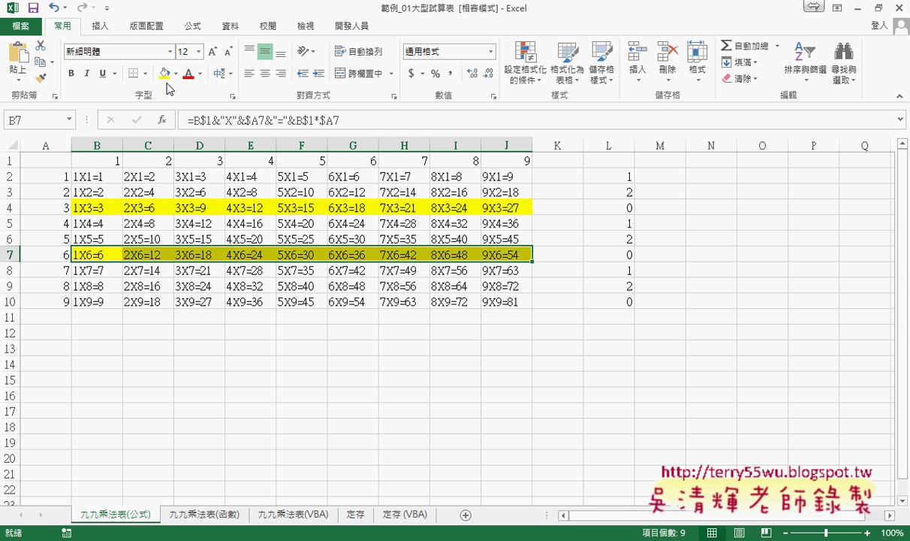
pyautogui.hotkey('ctrl', 'z')
pyautogui.hotkey('ctrl', 'z')
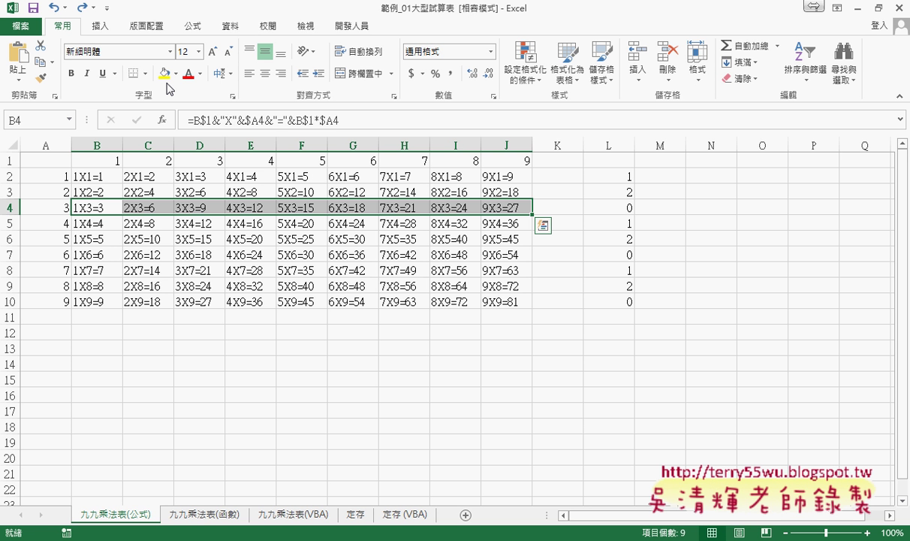
pyautogui.click(520, 80)
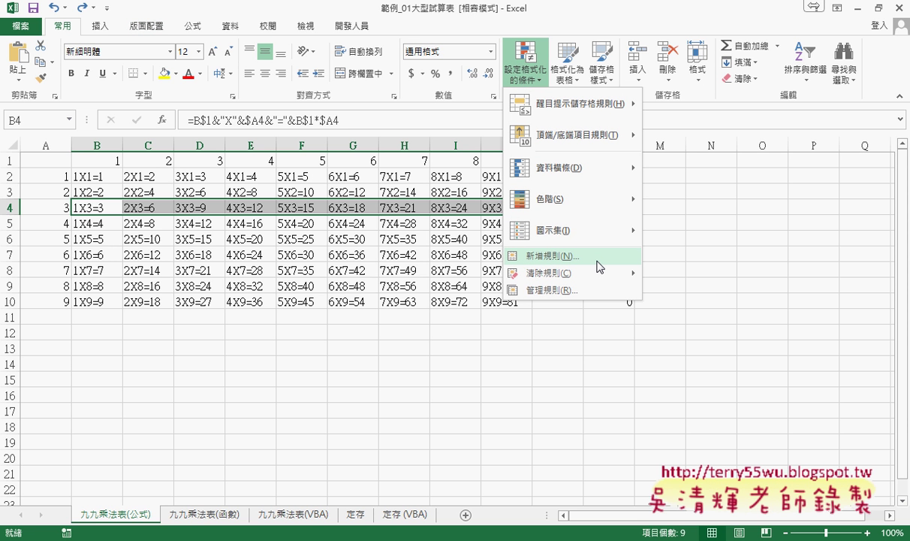
pyautogui.click(600, 264)
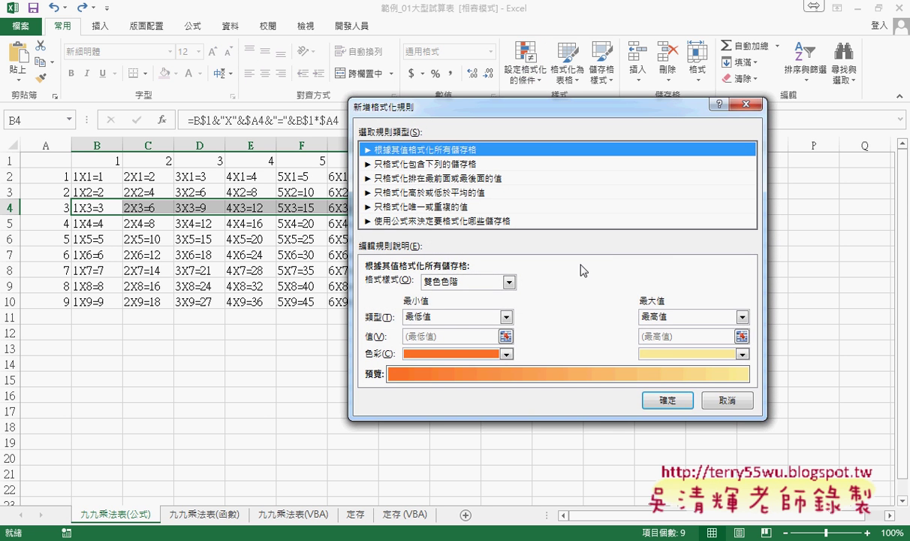
pyautogui.click(425, 221)
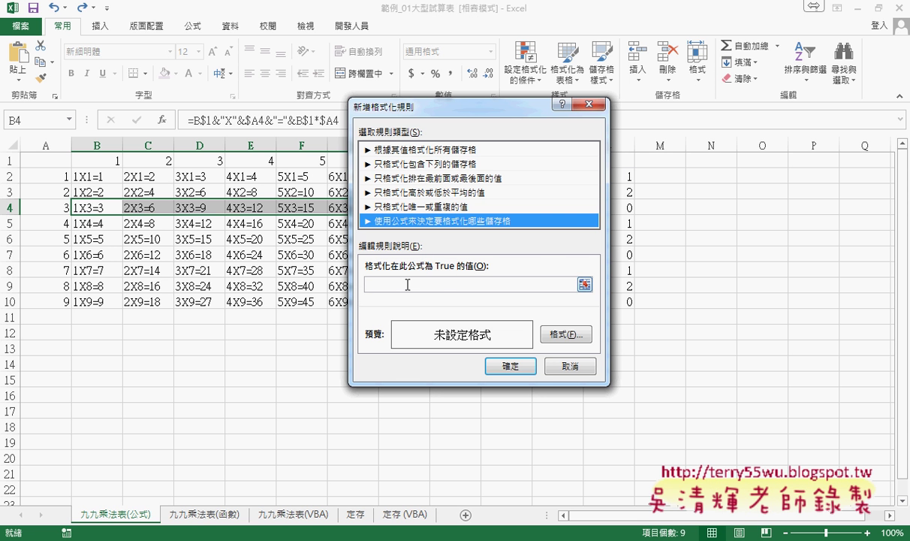
pyautogui.click(575, 364)
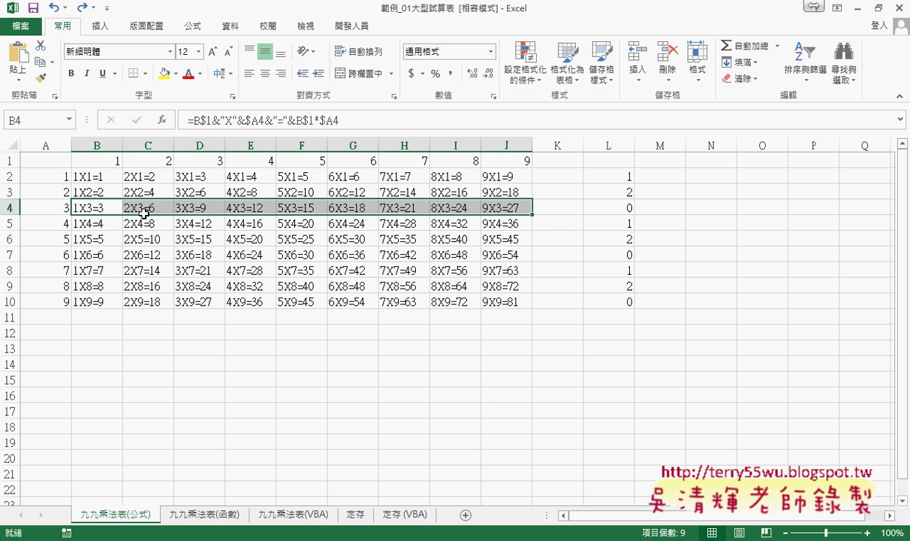
# Select the multiplication table body and start a new formula-based conditional formatting rule
pyautogui.moveTo(94, 176)
pyautogui.mouseDown()
pyautogui.moveTo(282, 263)
pyautogui.moveTo(509, 308)
pyautogui.mouseUp()
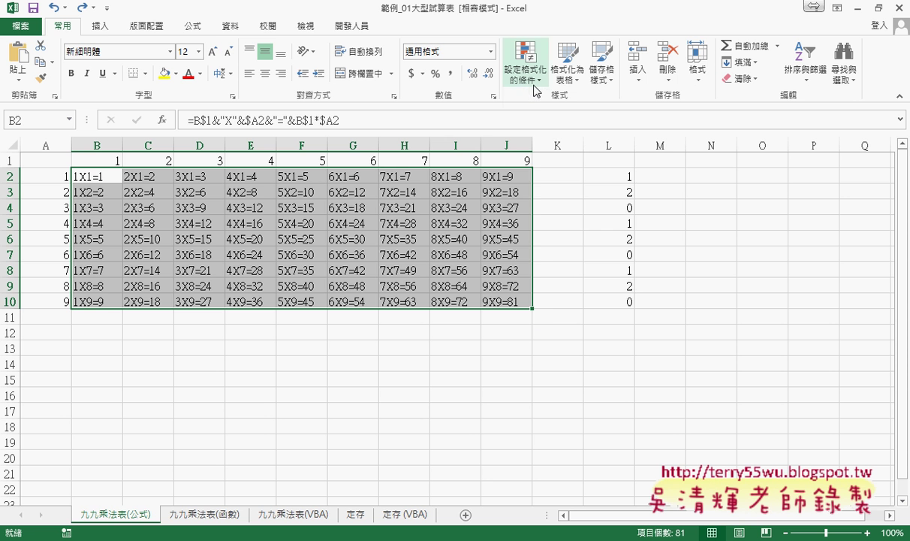
pyautogui.click(526, 64)
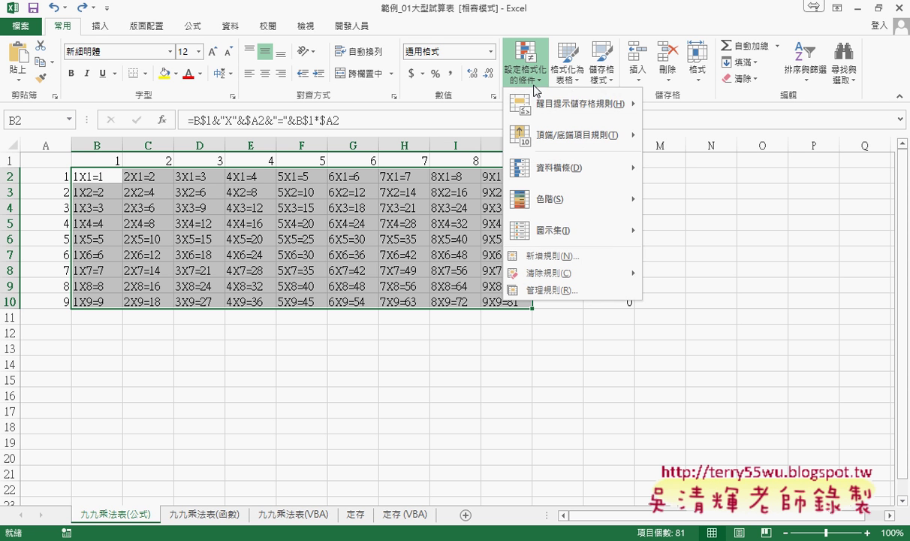
pyautogui.click(560, 257)
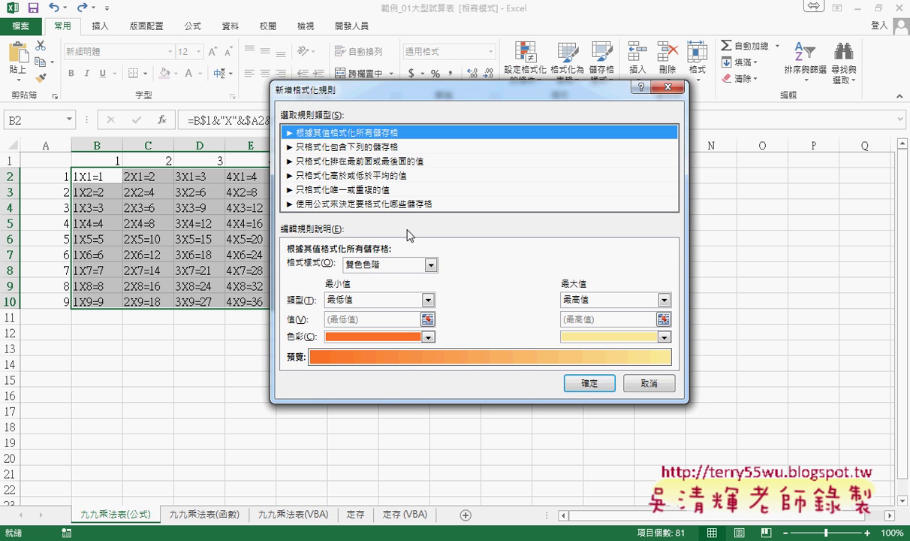
pyautogui.click(357, 203)
pyautogui.moveTo(412, 90); pyautogui.dragTo(681, 87)
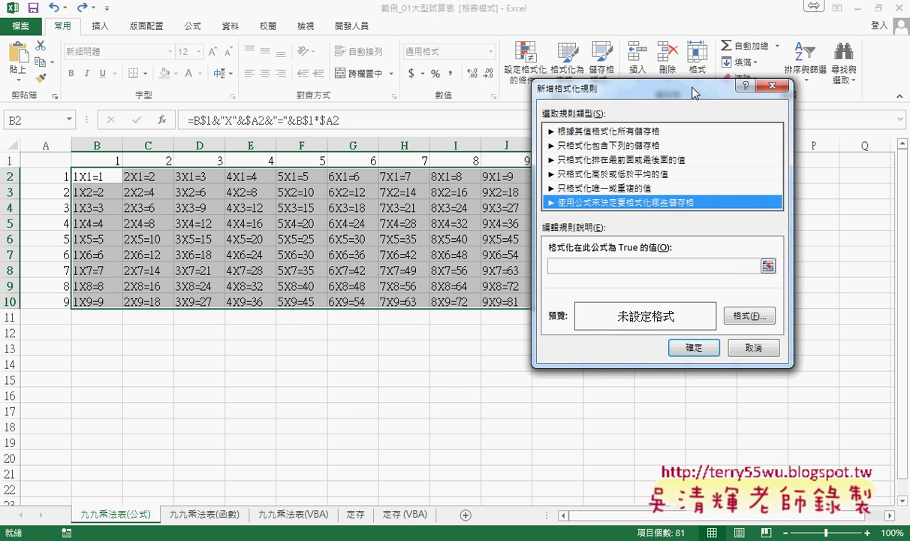
# Enter =MOD($A$2,3)=0 as the rule's formula, removing the stray m
pyautogui.click(581, 264)
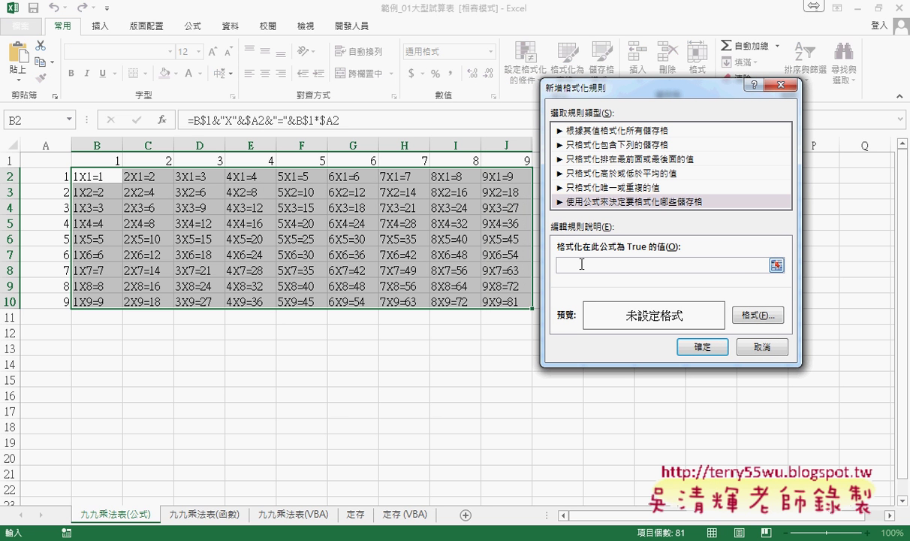
pyautogui.write('=')
pyautogui.write('m')
pyautogui.write('M')
pyautogui.write('OD(')
pyautogui.click(57, 176)
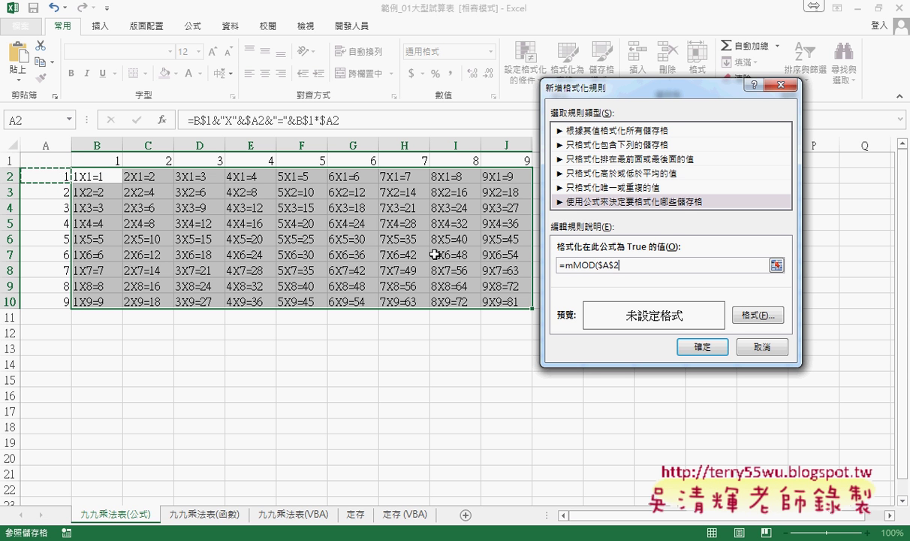
pyautogui.click(568, 264)
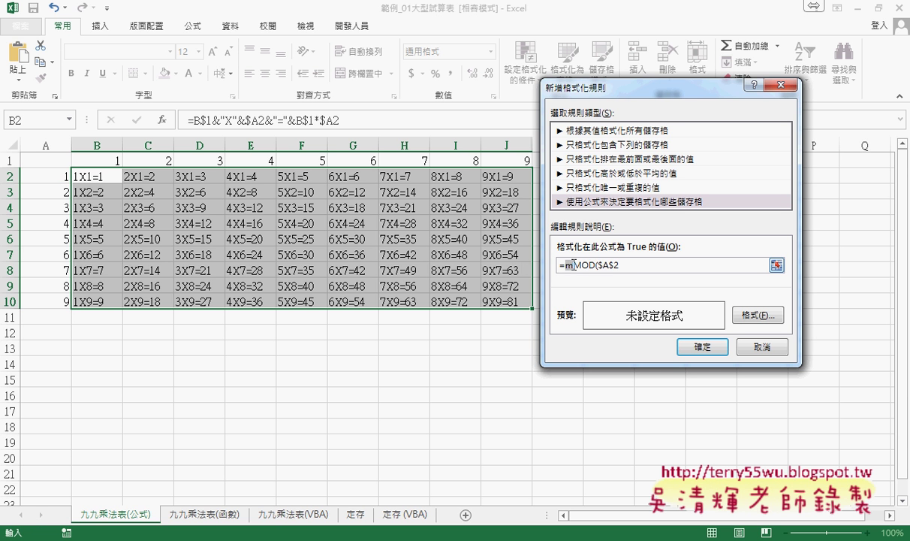
pyautogui.press('BackSpace')
pyautogui.write(',3)=0')
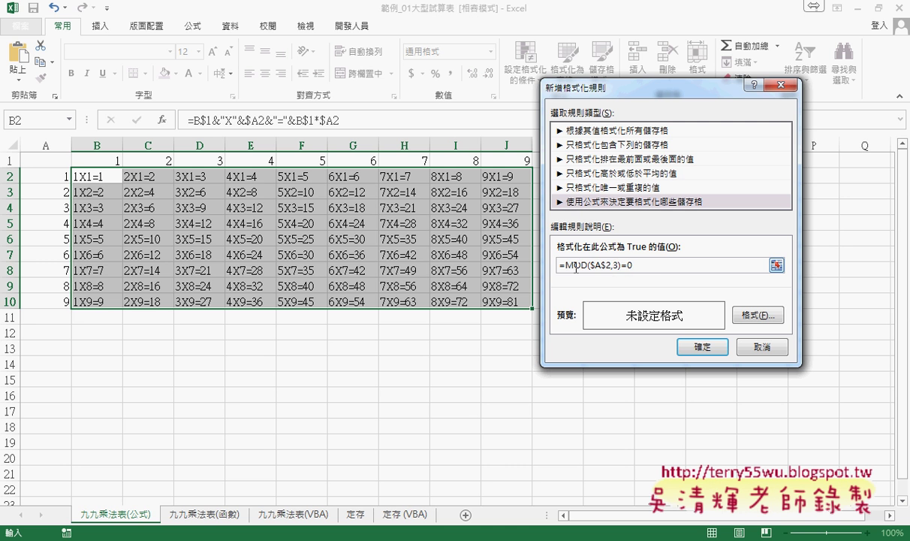
pyautogui.moveTo(558, 265); pyautogui.dragTo(659, 267)
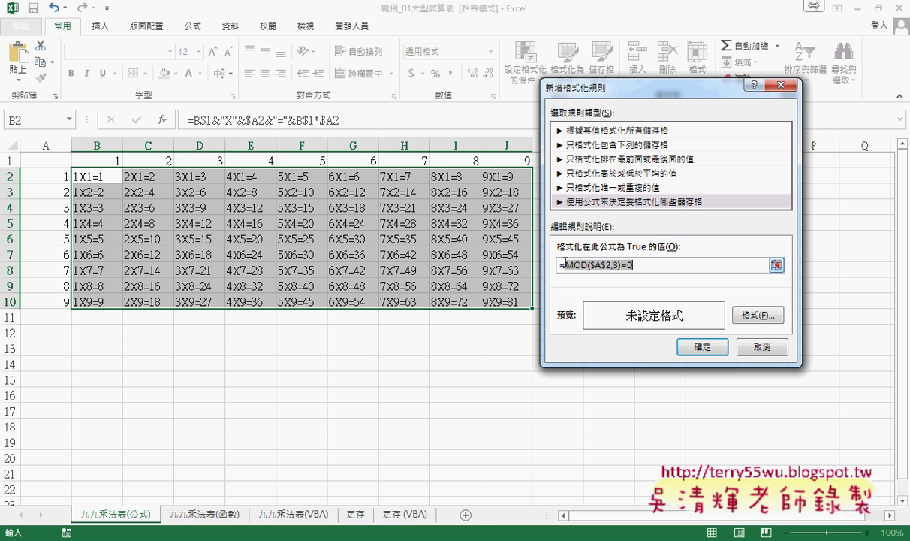
# Set the rule's format to a yellow fill in Format Cells and confirm it
pyautogui.click(743, 314)
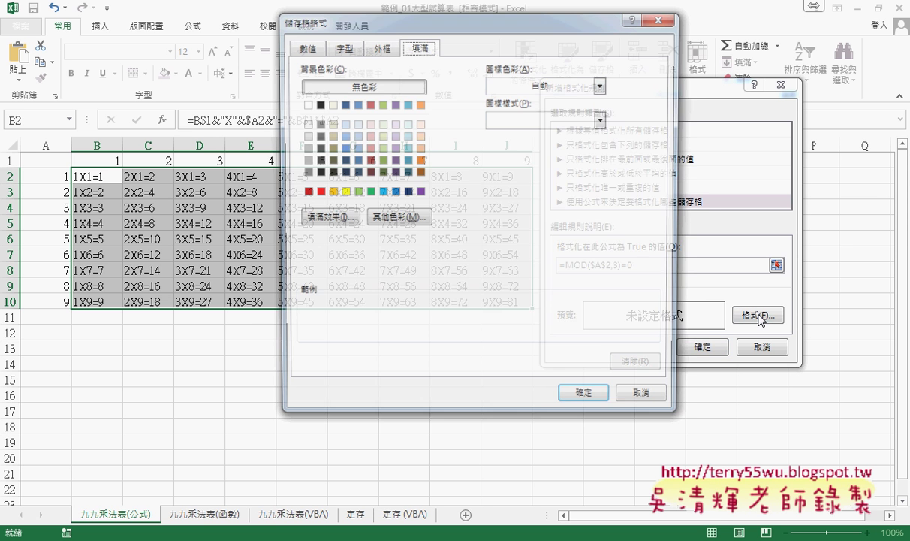
pyautogui.click(342, 192)
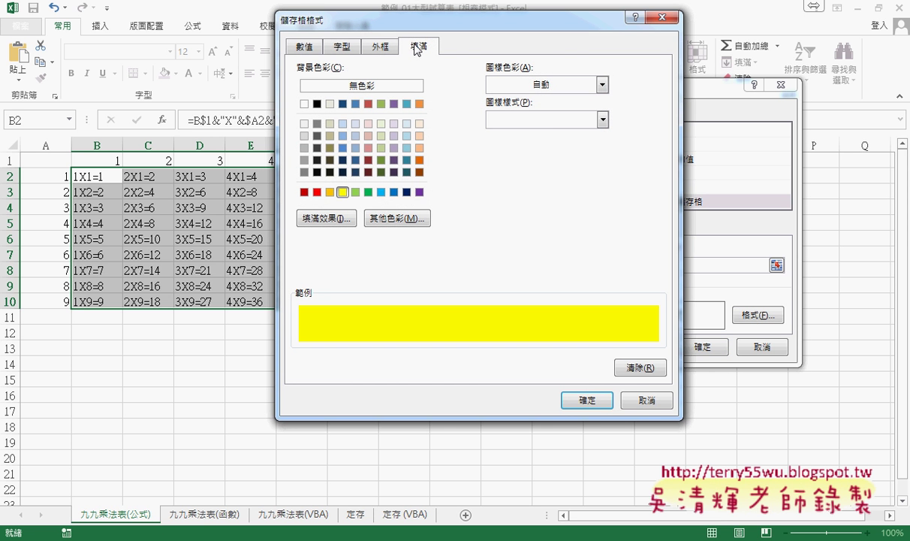
pyautogui.click(589, 399)
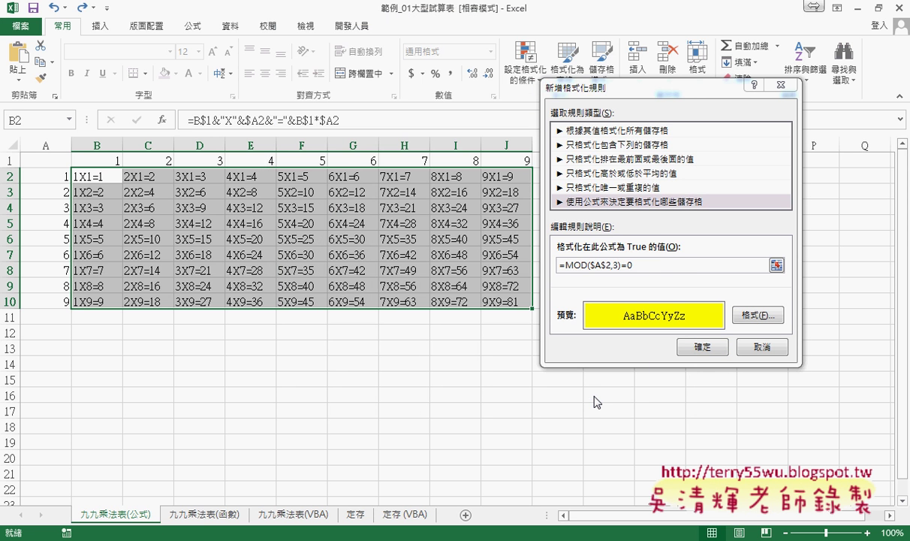
pyautogui.click(579, 265)
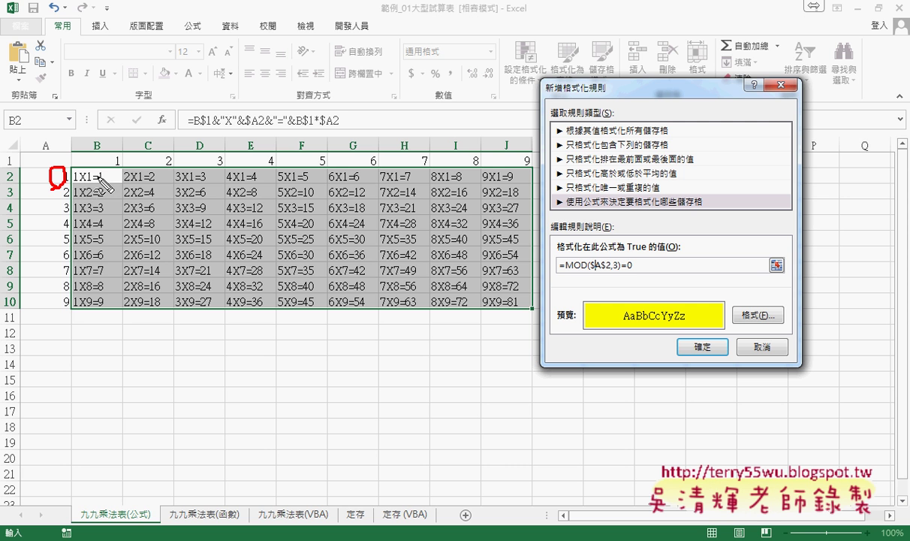
# Change the condition to =MOD($A2,3)=0 and cancel the unfinished rule, leaving the table unformatted
pyautogui.moveTo(111, 179); pyautogui.dragTo(215, 180)
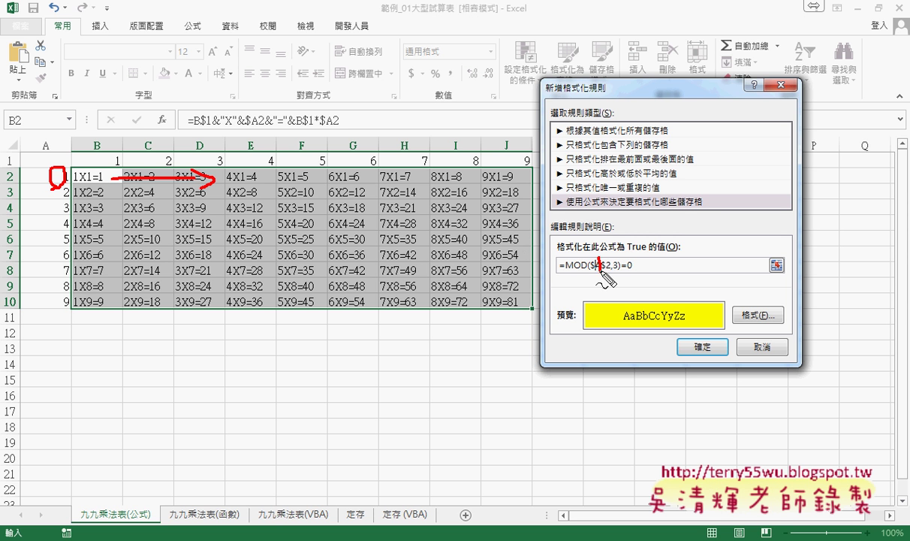
pyautogui.moveTo(599, 258)
pyautogui.mouseDown()
pyautogui.moveTo(599, 271)
pyautogui.moveTo(634, 275)
pyautogui.mouseUp()
pyautogui.press('Escape')
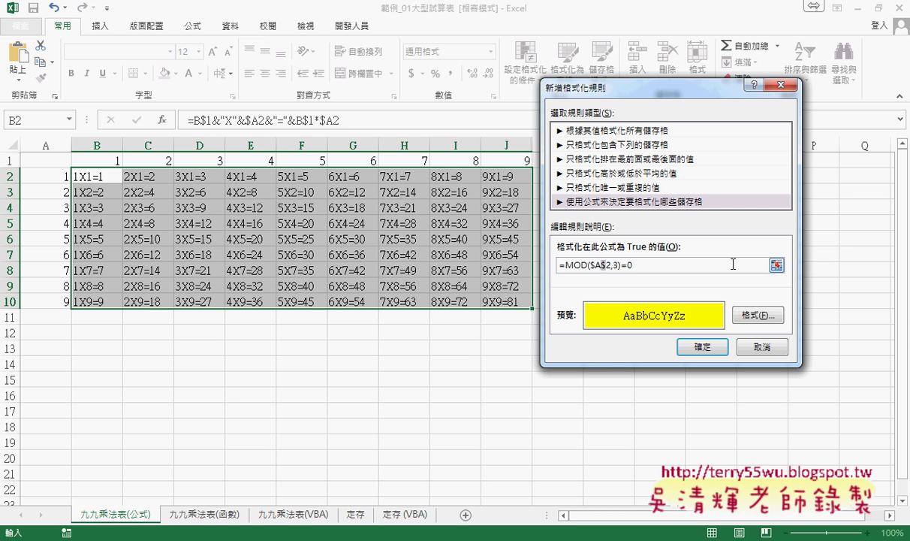
pyautogui.press('BackSpace')
# Discard the old rule and start a new formula-based conditional formatting rule
pyautogui.press('Escape')
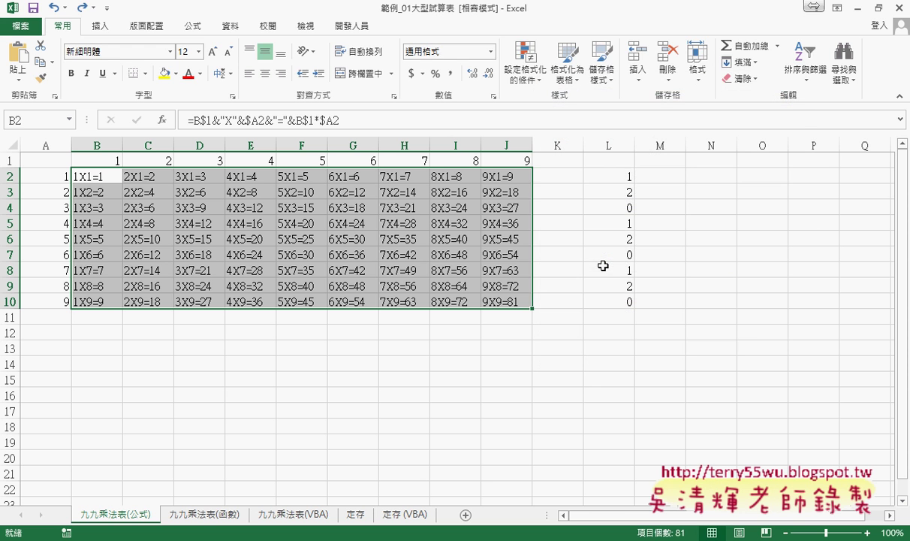
pyautogui.click(525, 67)
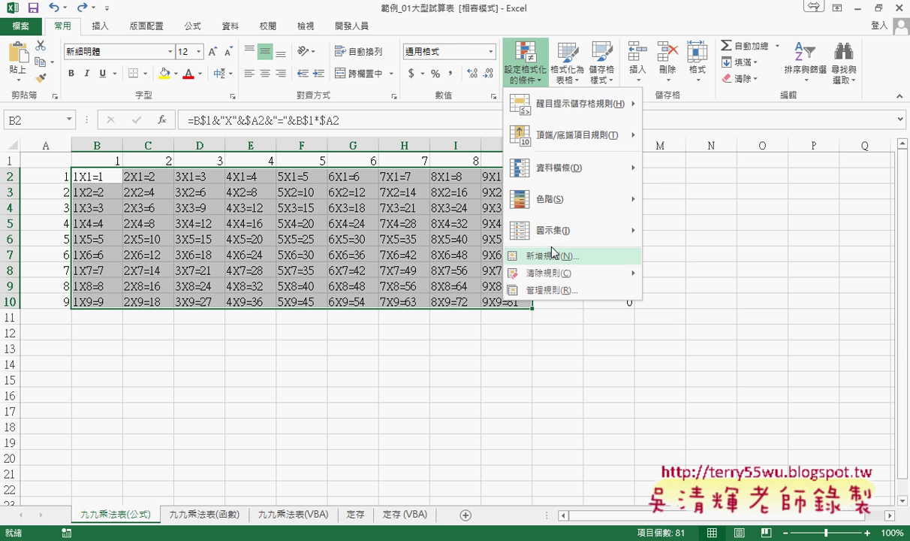
pyautogui.click(555, 256)
pyautogui.click(556, 183)
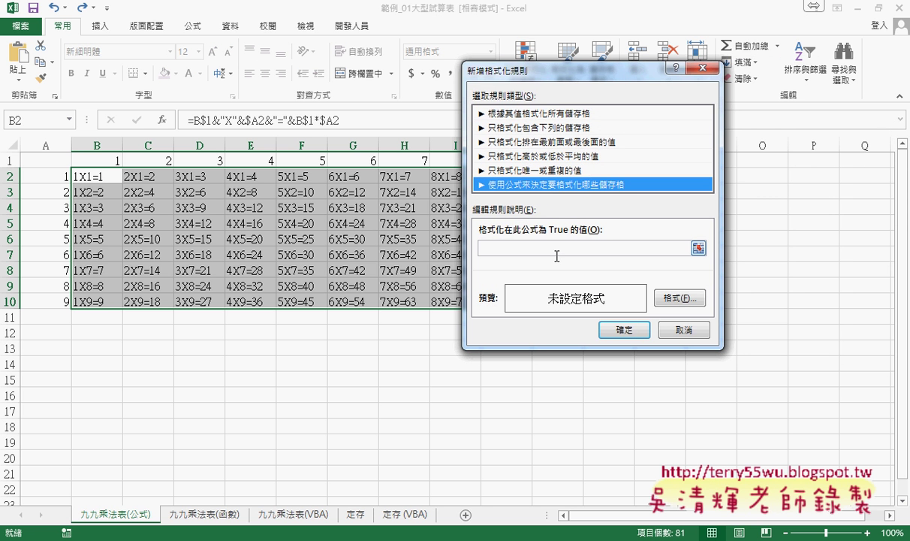
pyautogui.click(558, 251)
# Enter =MOD($A2,3)=0 as the condition and give matching cells a yellow fill
pyautogui.write('=MOD(')
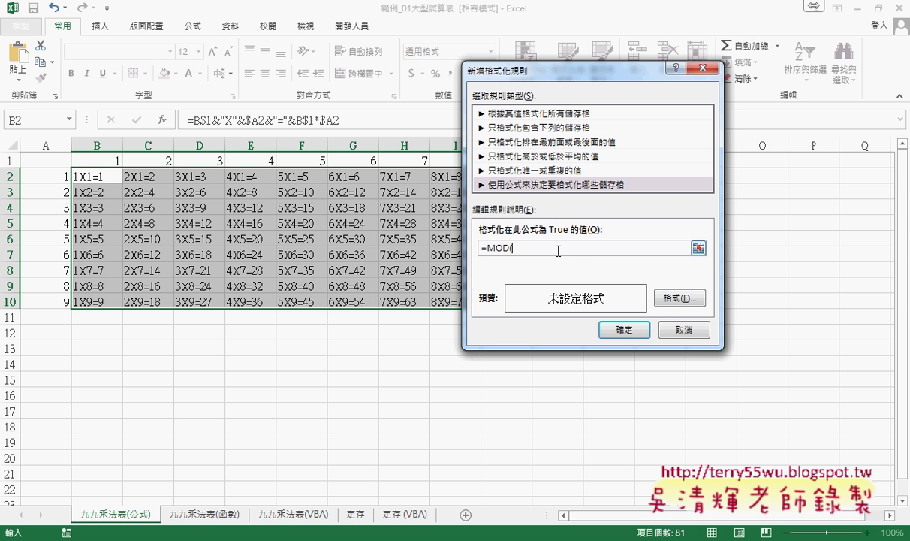
pyautogui.click(60, 173)
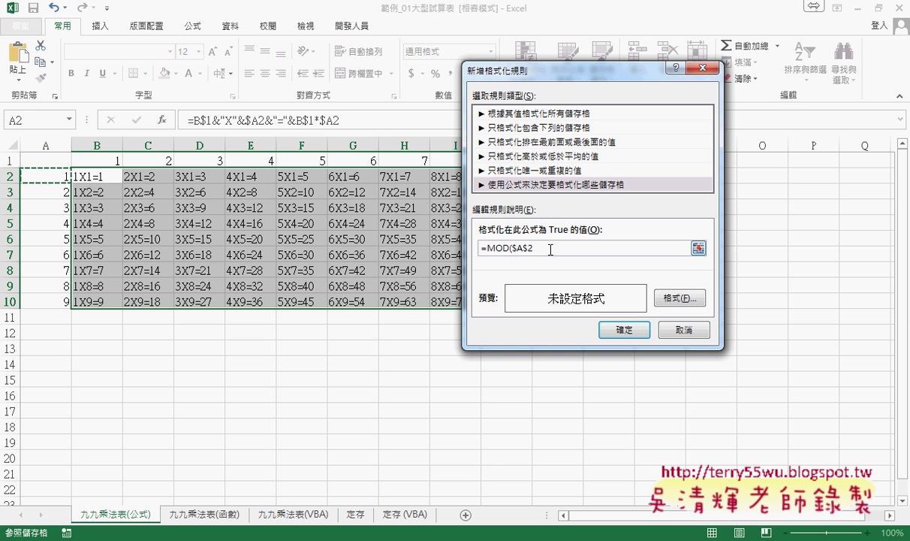
pyautogui.write(',3)=0')
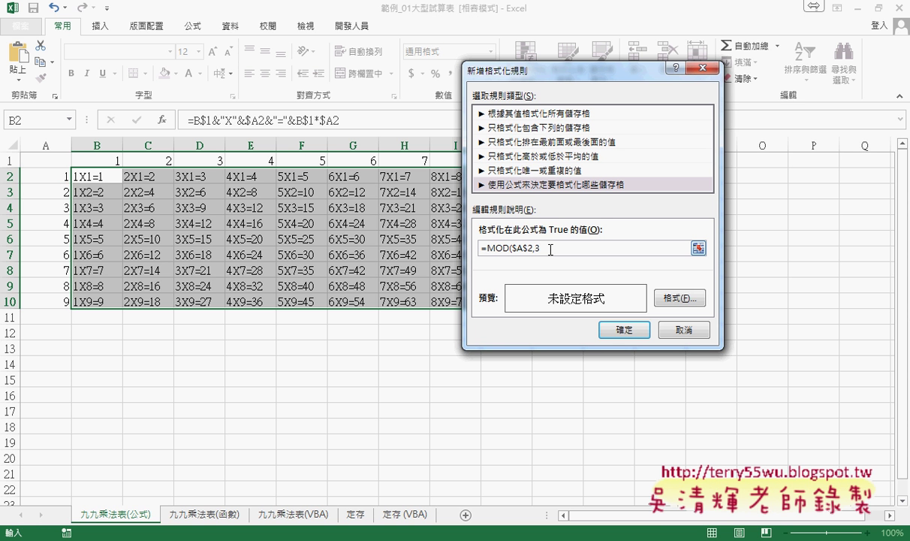
pyautogui.click(528, 249)
pyautogui.press('BackSpace')
pyautogui.click(680, 298)
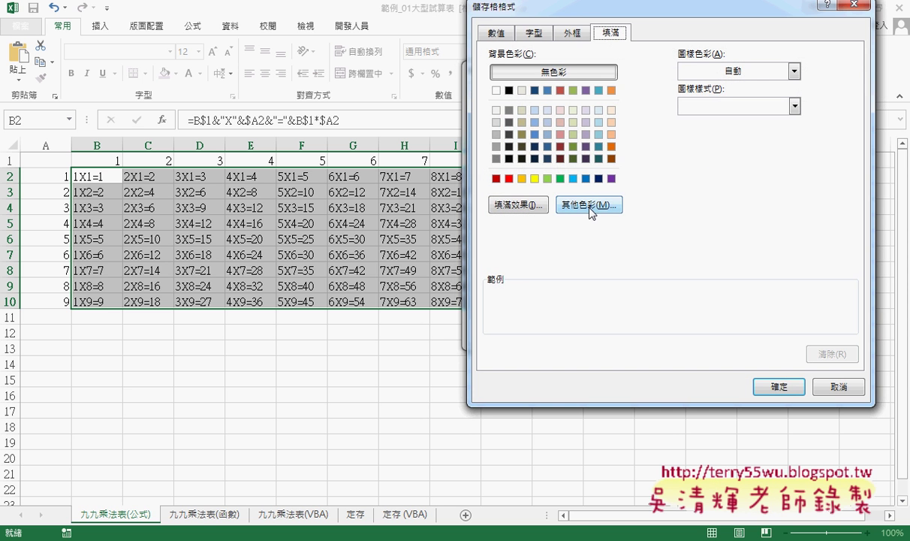
pyautogui.click(534, 179)
pyautogui.click(780, 386)
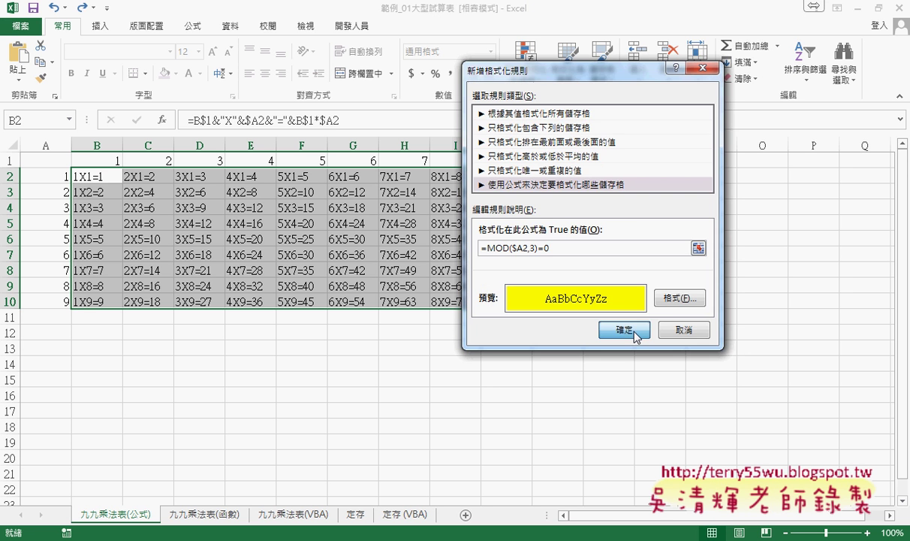
# Apply the rule so rows 4, 7 and 10 of the table turn yellow
pyautogui.click(633, 335)
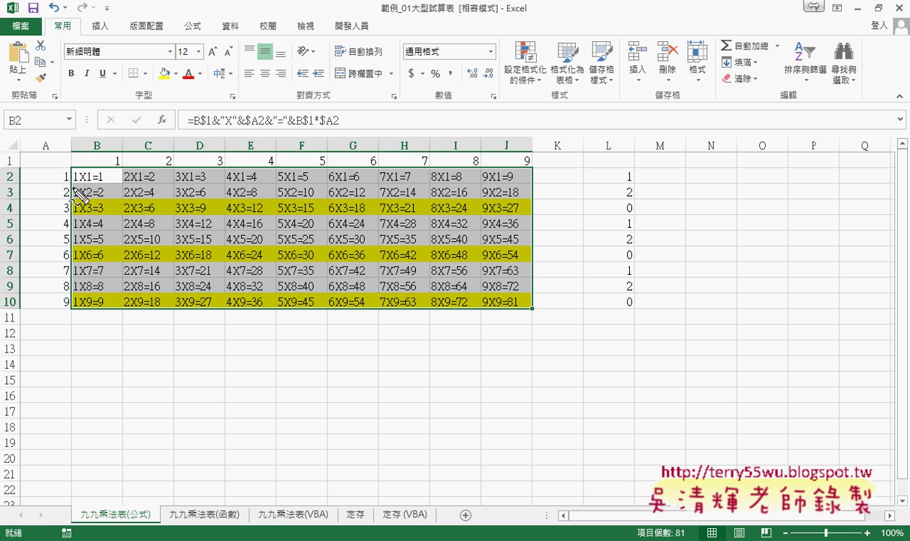
pyautogui.moveTo(66, 177)
pyautogui.mouseDown()
pyautogui.moveTo(46, 183)
pyautogui.moveTo(58, 217)
pyautogui.mouseUp()
# Delete the MOD rule in Manage Rules, then switch to the Google Docs notes
pyautogui.click(526, 58)
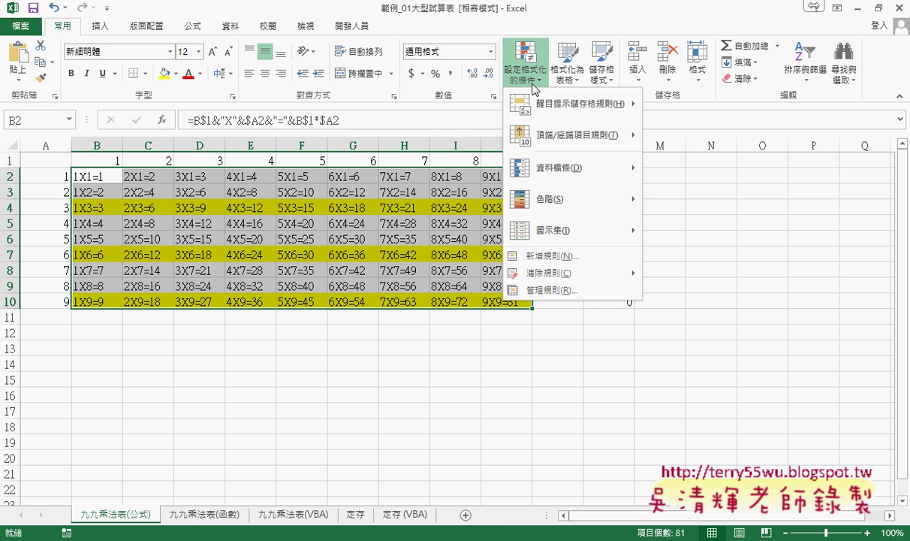
pyautogui.click(553, 290)
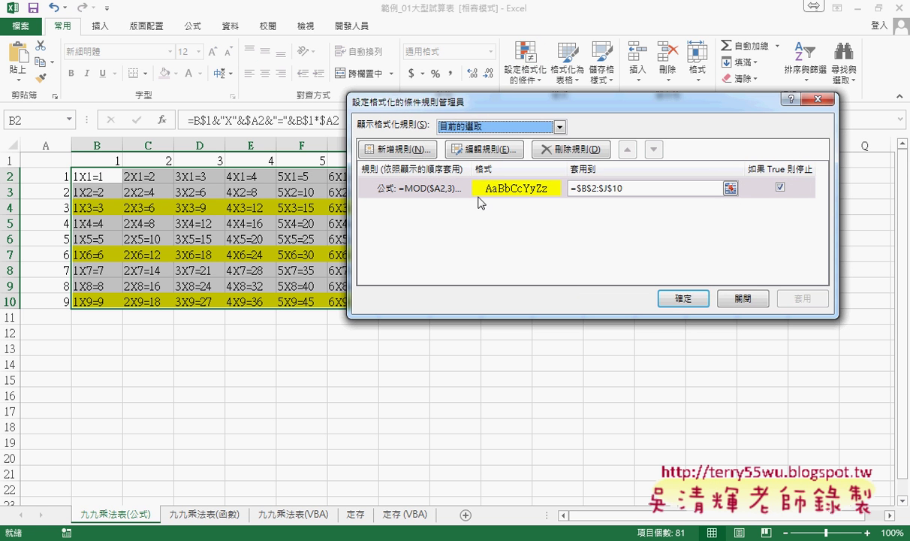
pyautogui.click(568, 153)
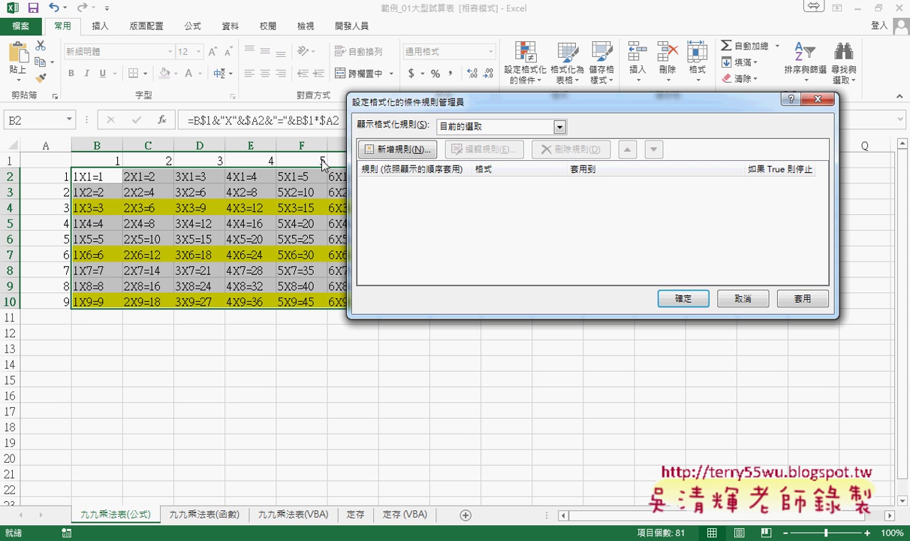
pyautogui.click(800, 299)
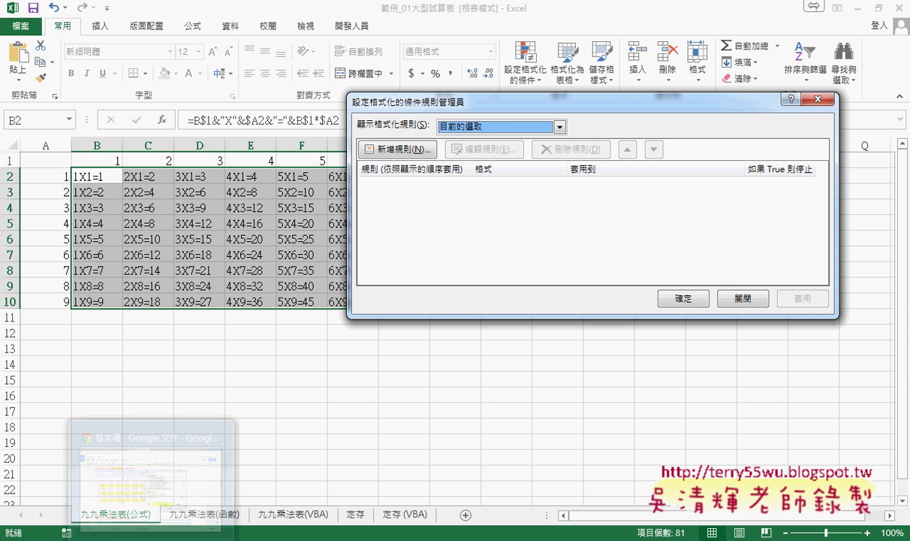
pyautogui.click(173, 534)
pyautogui.scroll(-2, 525, 366)
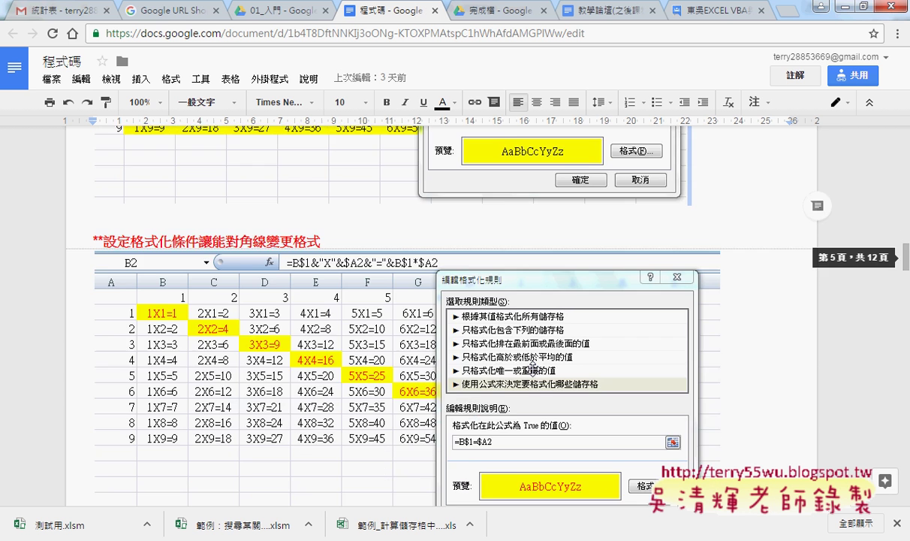
pyautogui.scroll(-3, 533, 369)
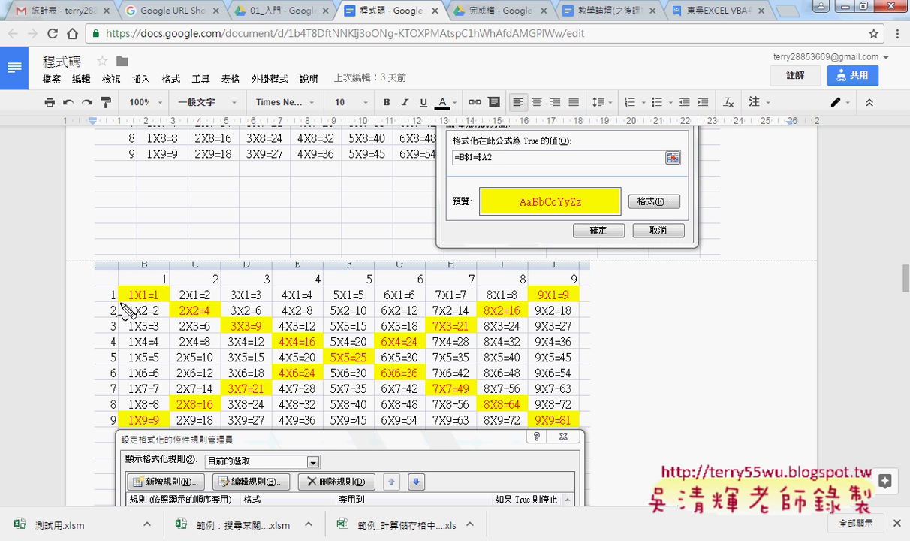
pyautogui.moveTo(121, 303); pyautogui.dragTo(149, 304)
pyautogui.moveTo(174, 271); pyautogui.dragTo(160, 267)
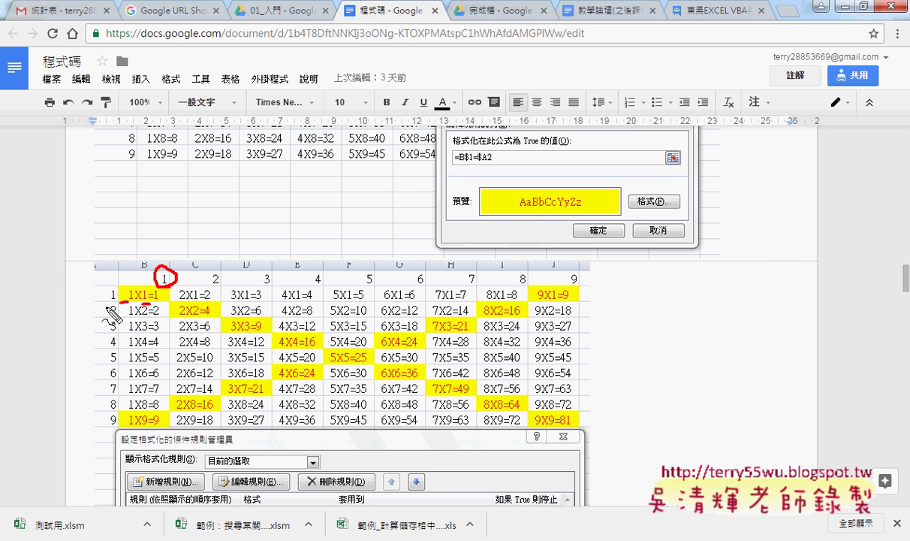
pyautogui.moveTo(113, 285); pyautogui.dragTo(110, 305)
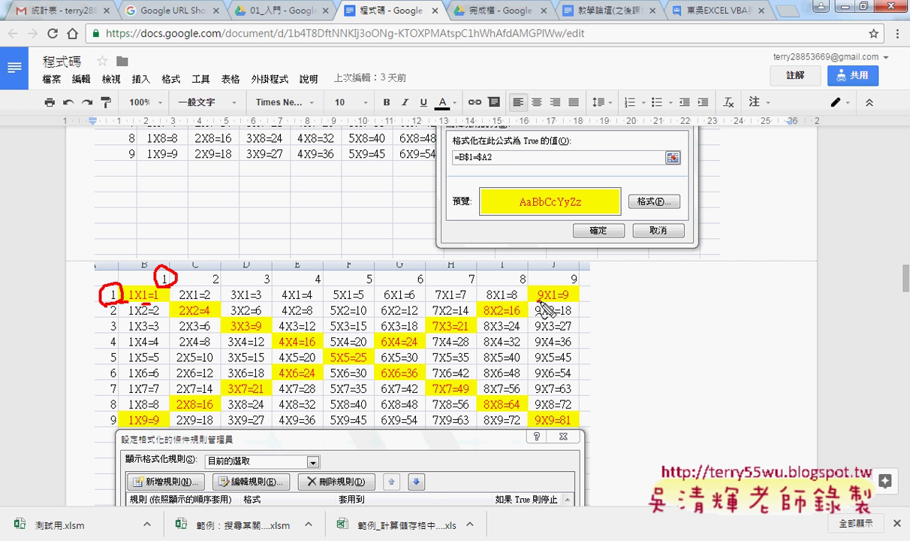
pyautogui.moveTo(536, 302); pyautogui.dragTo(546, 302)
pyautogui.moveTo(484, 314); pyautogui.dragTo(502, 316)
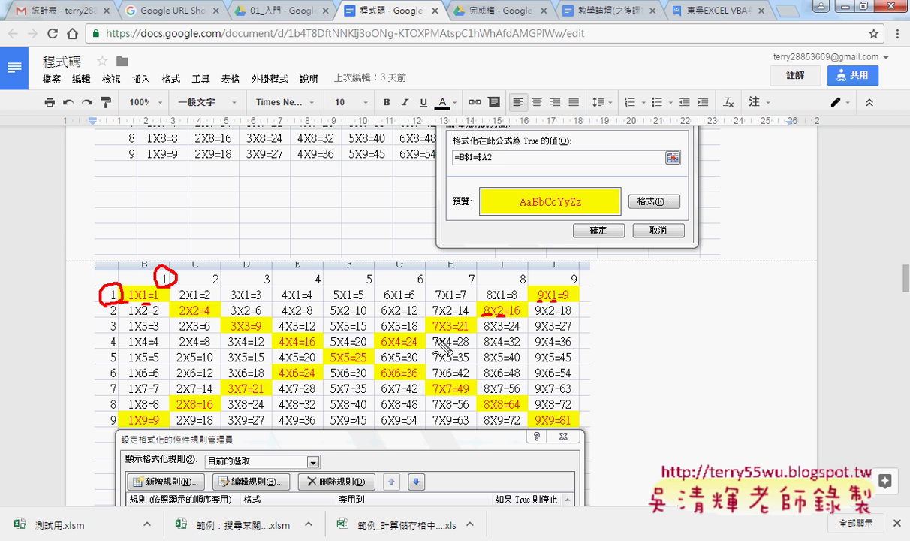
pyautogui.moveTo(432, 328); pyautogui.dragTo(446, 329)
pyautogui.moveTo(381, 344); pyautogui.dragTo(393, 345)
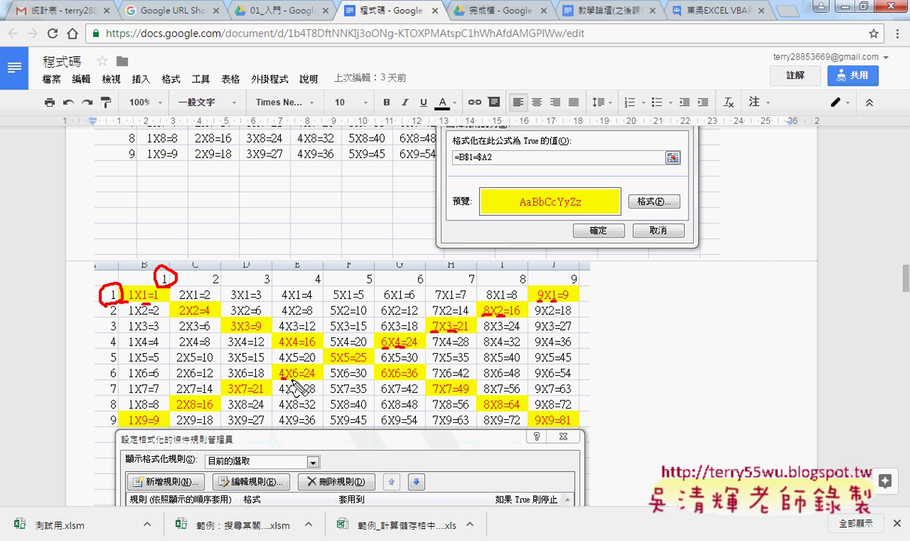
pyautogui.moveTo(282, 379); pyautogui.dragTo(297, 379)
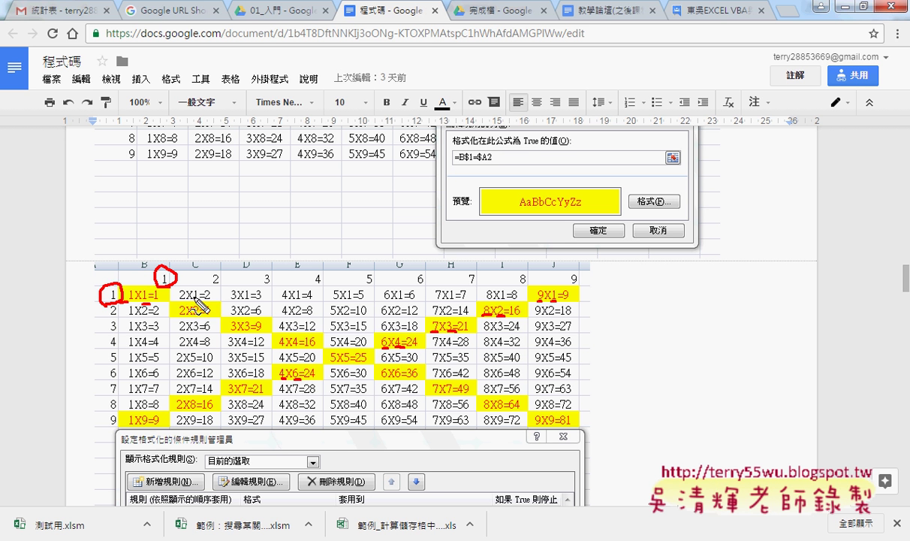